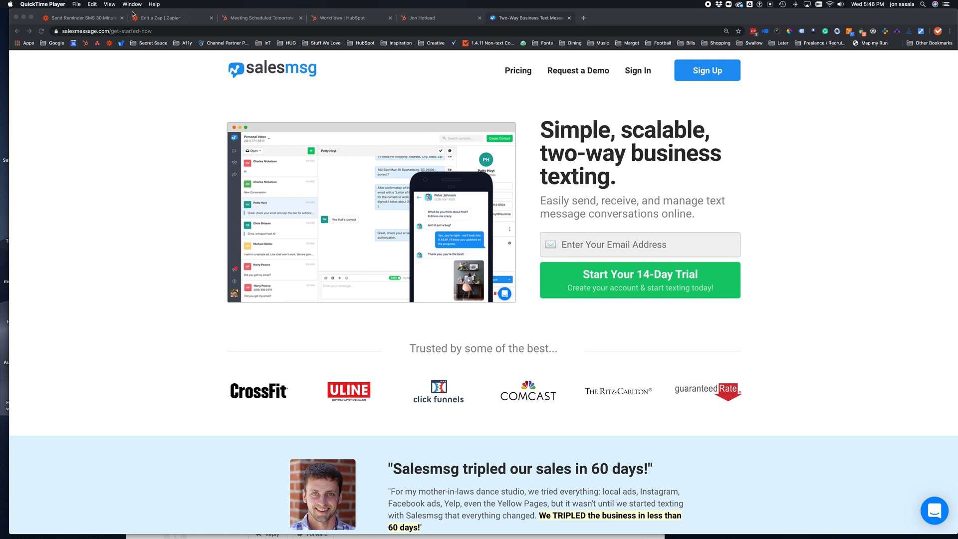
Step: Open the "Send Reminder SMS 30 Minutes Before Meeting" Zap in Zapier and expand its New Contact in List in HubSpot trigger
click(80, 19)
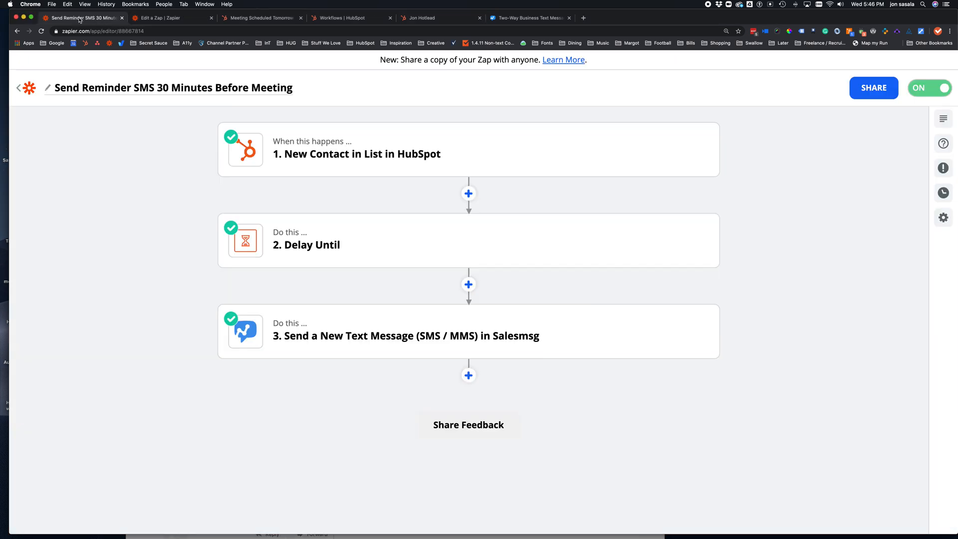
mouse_move(408, 164)
mouse_move(363, 255)
mouse_move(471, 339)
click(399, 162)
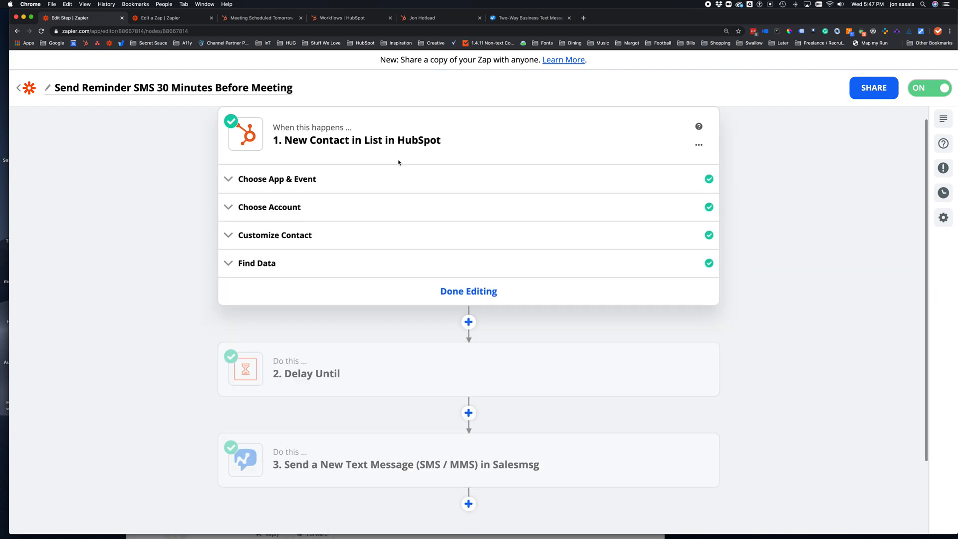
scroll(335, 158, up, 1)
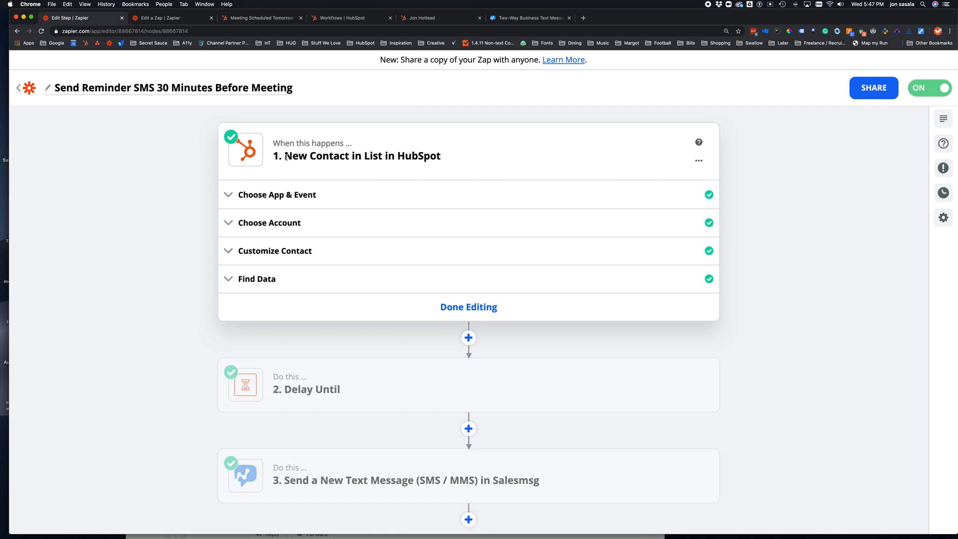
drag(382, 156, 281, 156)
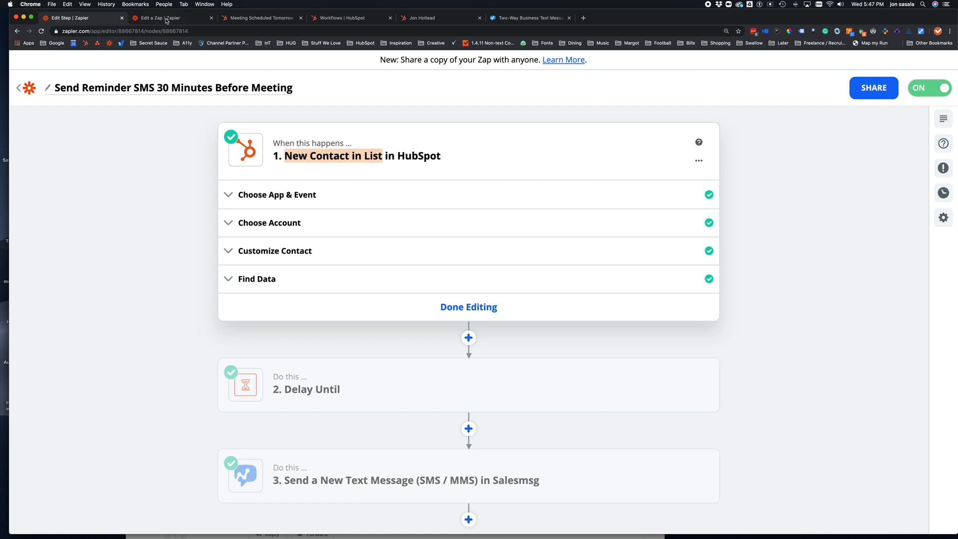
Step: Check the filter of the HubSpot "Meeting Scheduled Tomorrow" list, then view the Zap trigger's contact settings and finish editing it
click(264, 19)
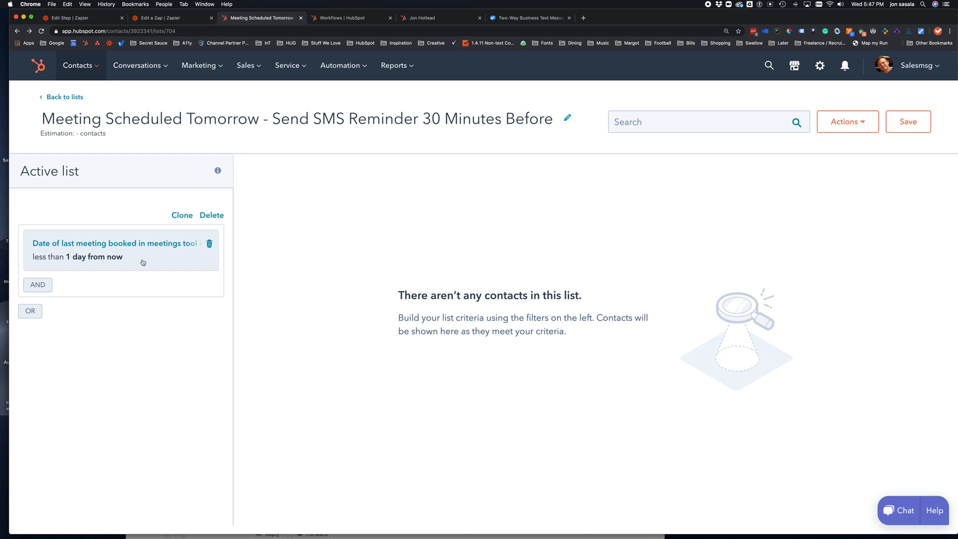
click(83, 19)
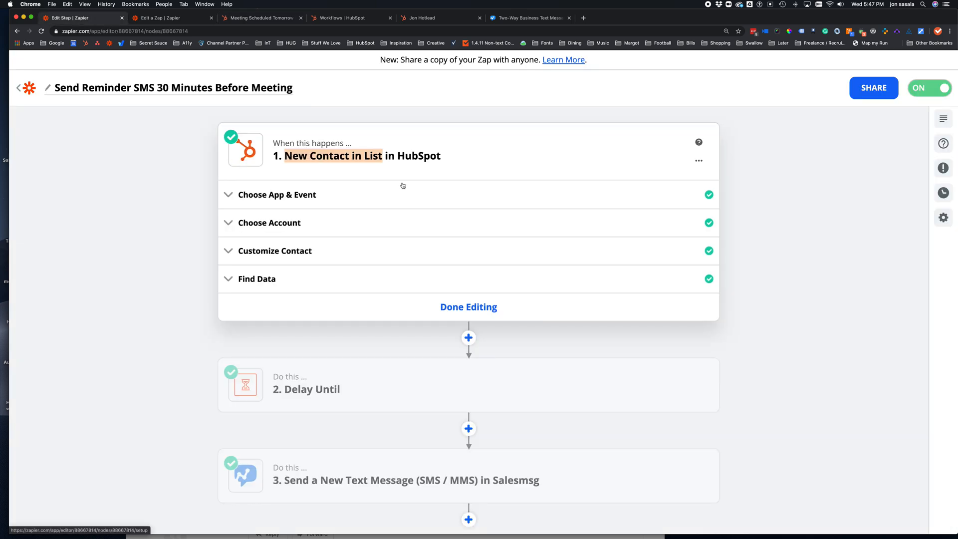
click(289, 250)
scroll(438, 335, down, 5)
click(466, 277)
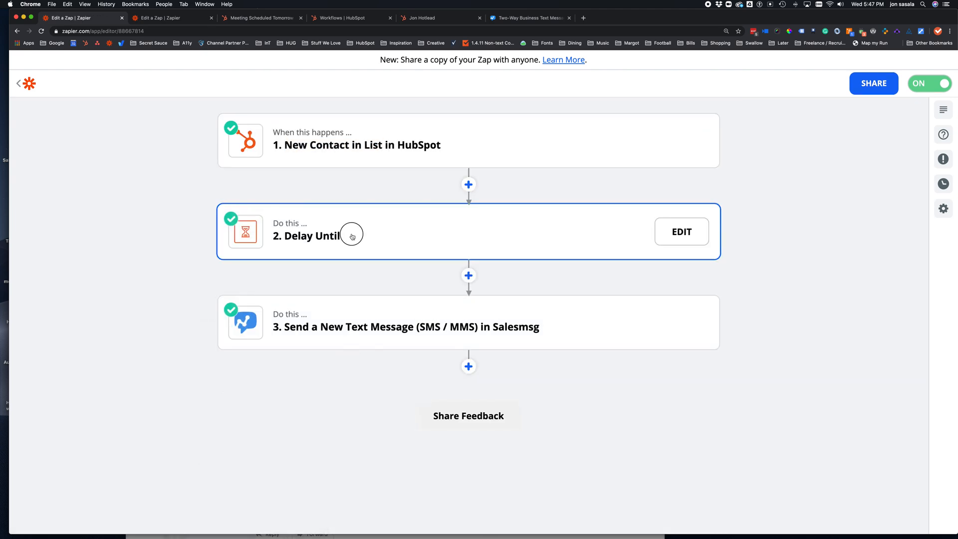
Step: Open the Delay Until step and examine its Customize Time settings
click(353, 236)
click(269, 238)
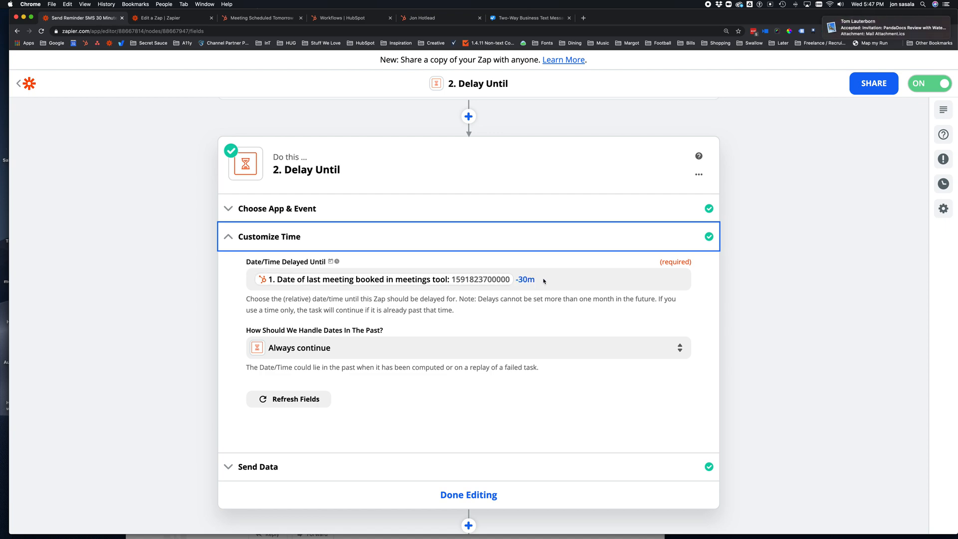
scroll(390, 302, down, 5)
Step: Review the Customize Text Message settings of the Salesmsg Send a New Text Message step and collapse that section
click(407, 401)
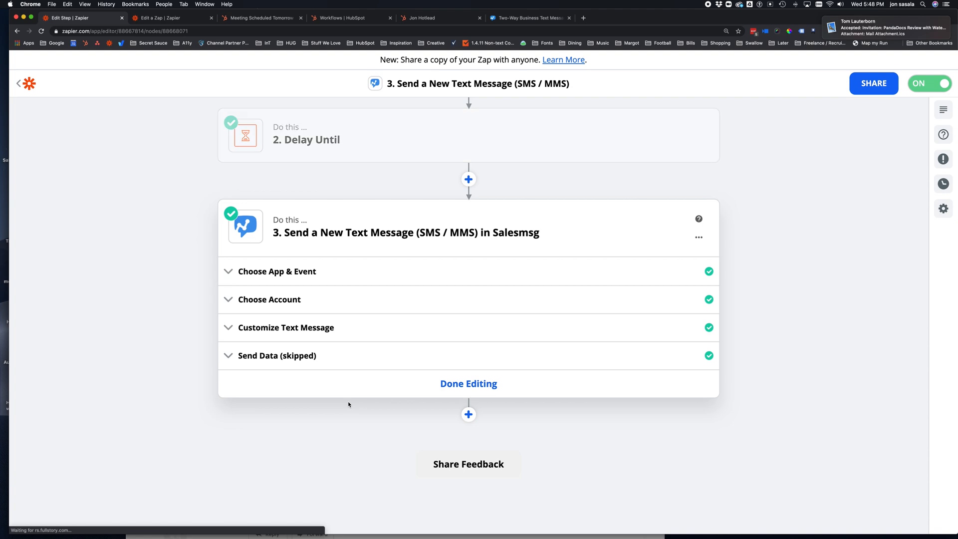
click(277, 328)
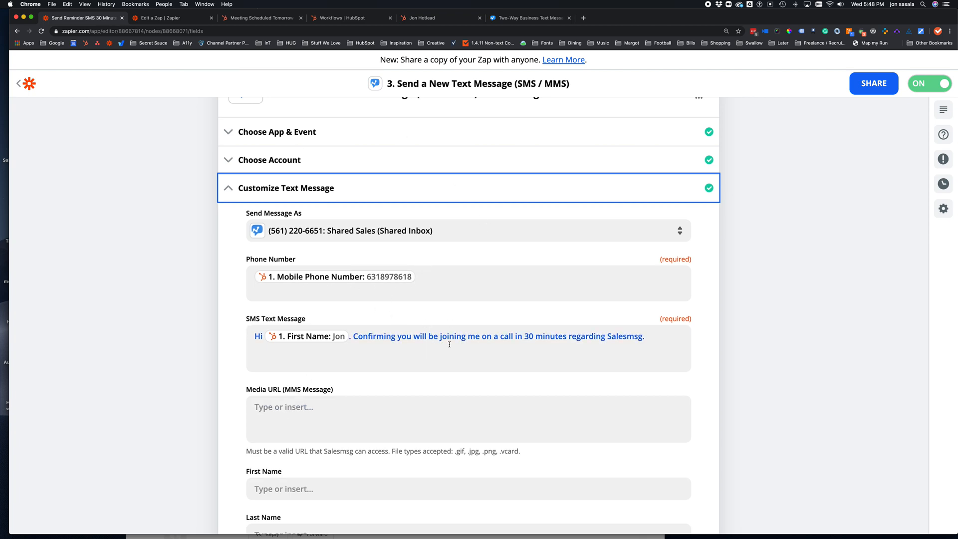
scroll(456, 379, down, 3)
scroll(456, 379, up, 10)
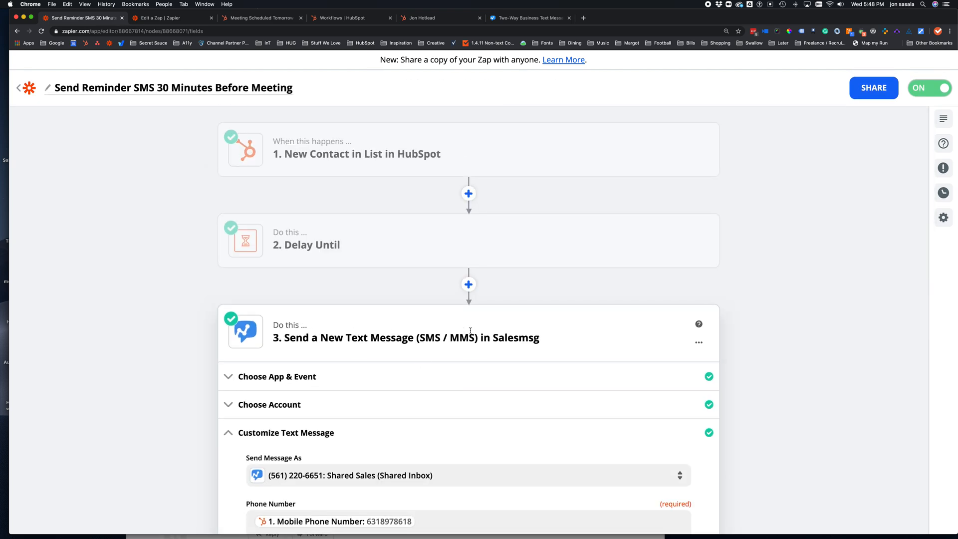
right_click(257, 432)
click(229, 434)
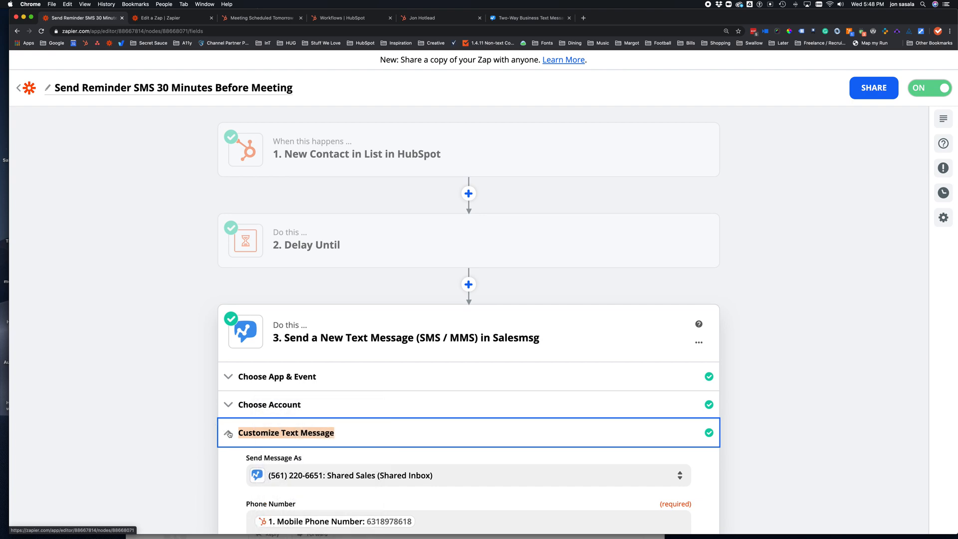
click(229, 434)
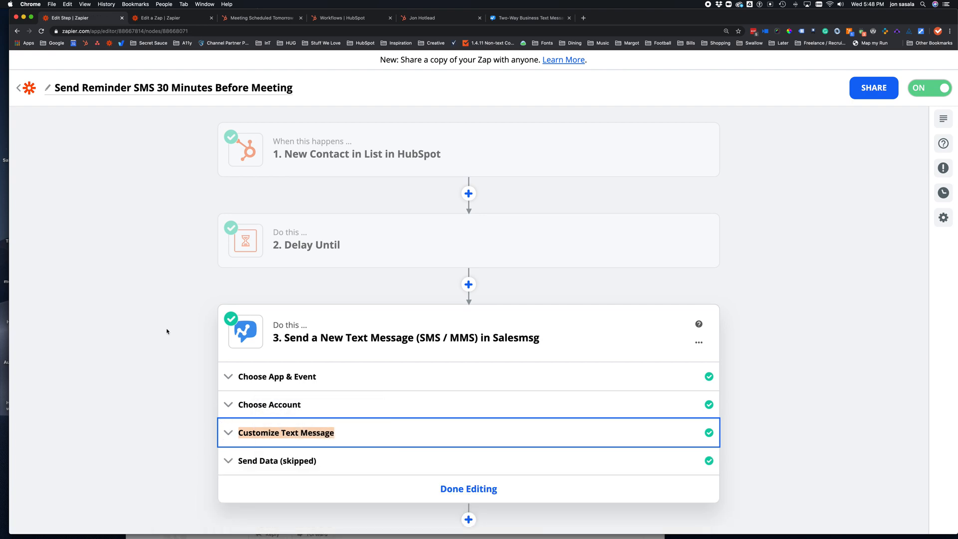
Step: Switch to the contact's HubSpot record, open the pinned meeting for editing and view the available Outcome options without changing them
click(422, 18)
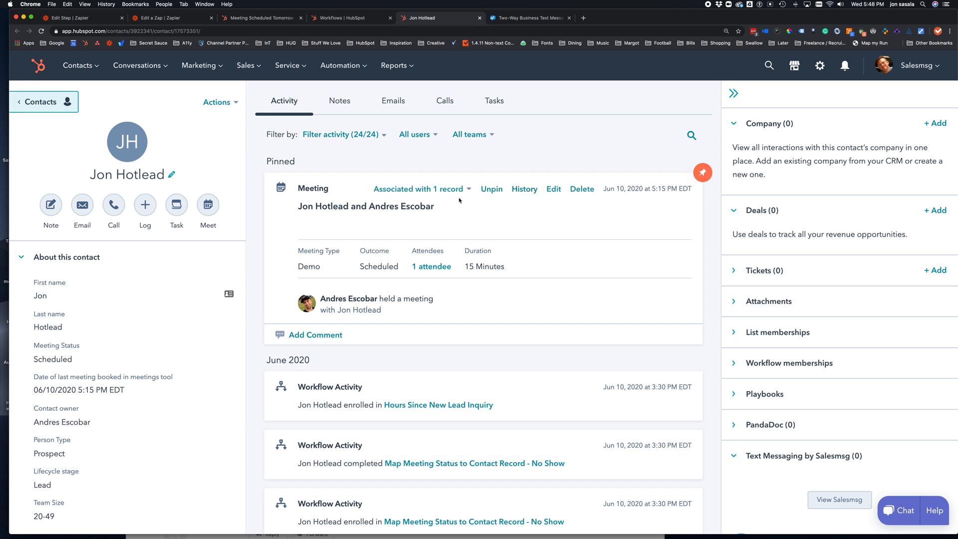
click(554, 189)
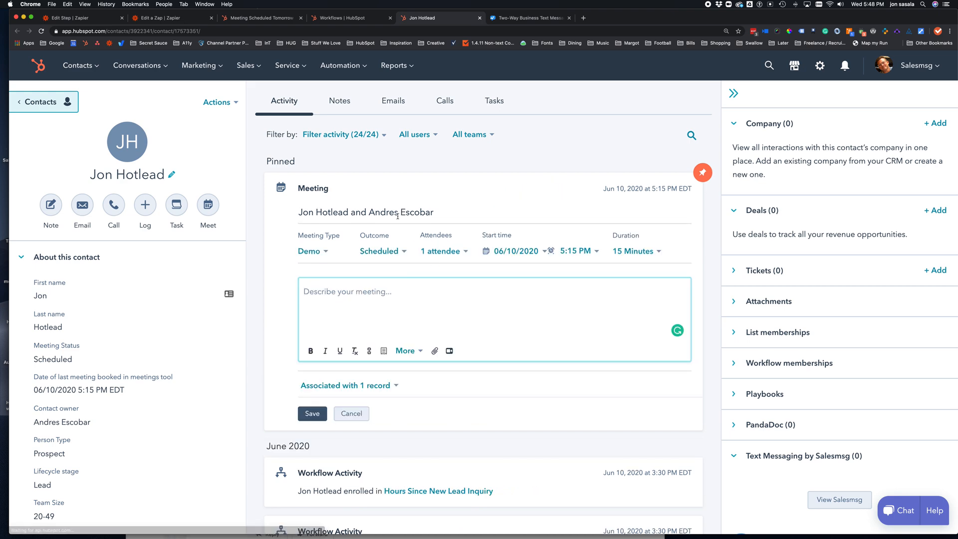
click(394, 251)
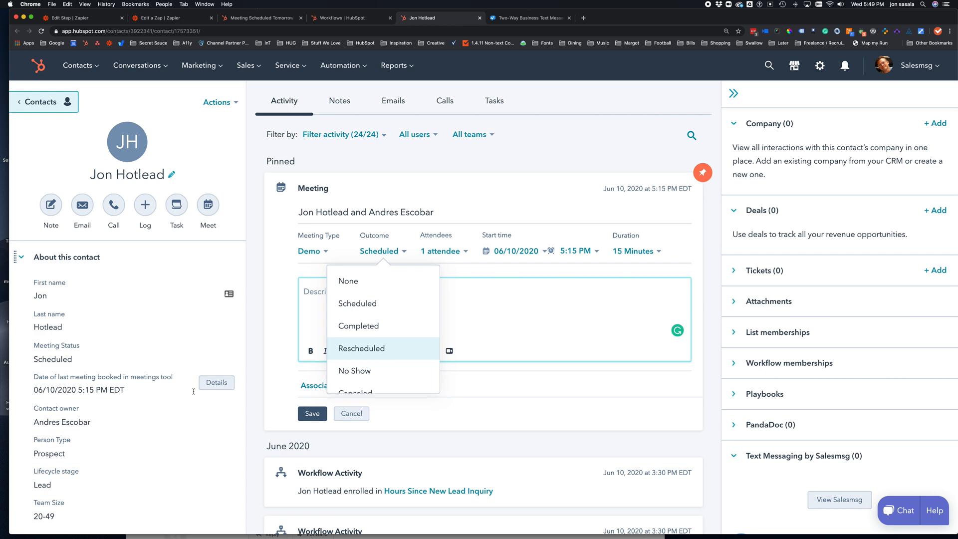
click(275, 282)
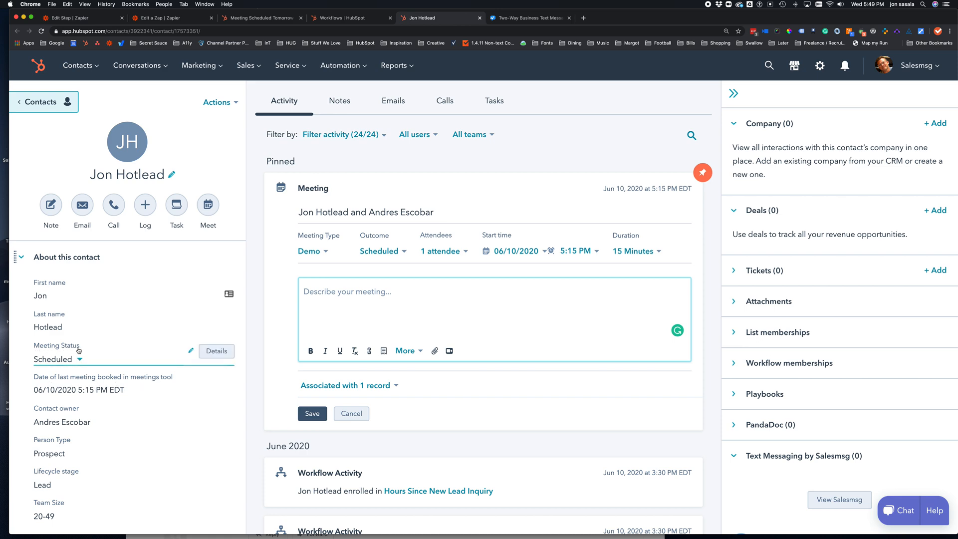
Step: View the options of the contact's Meeting Status property and close the list without choosing one
scroll(79, 351, down, 2)
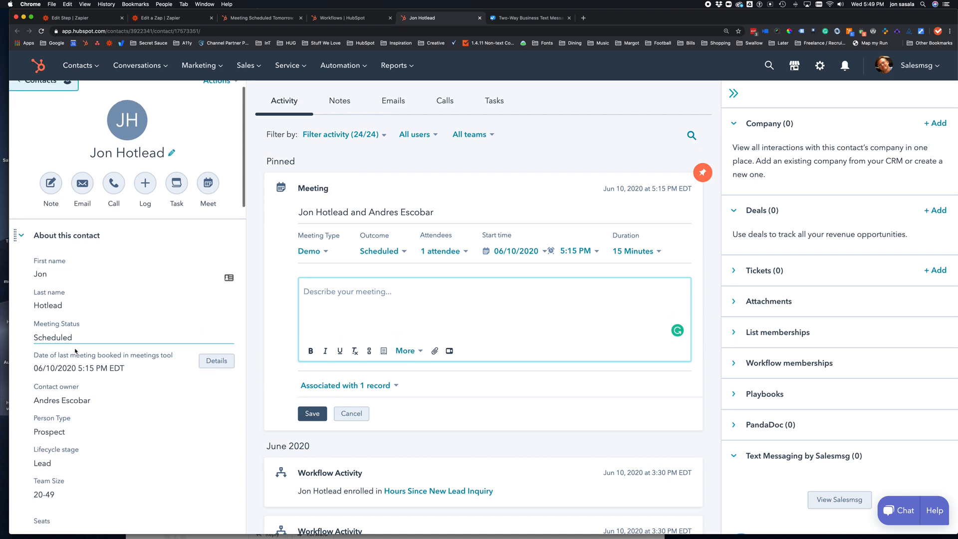
click(78, 322)
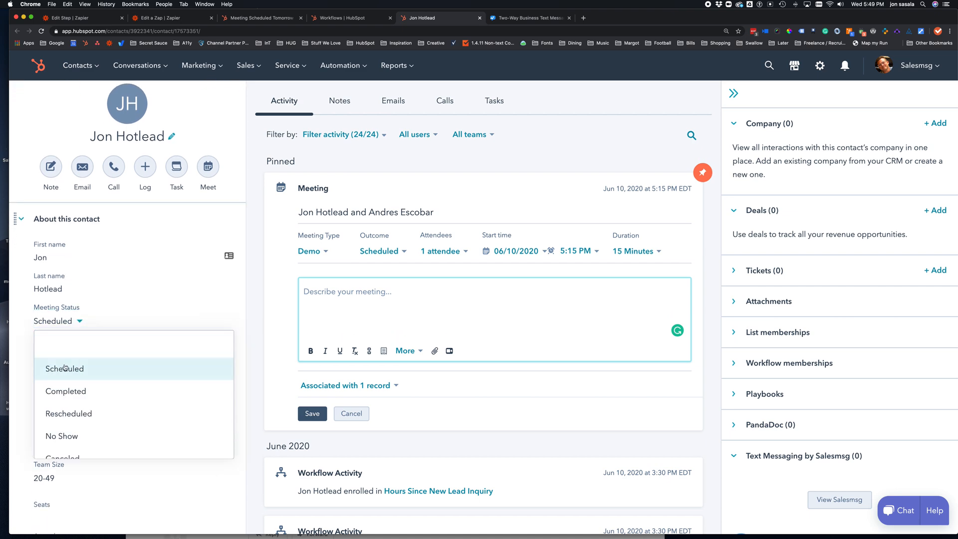
scroll(128, 368, down, 1)
scroll(128, 369, up, 1)
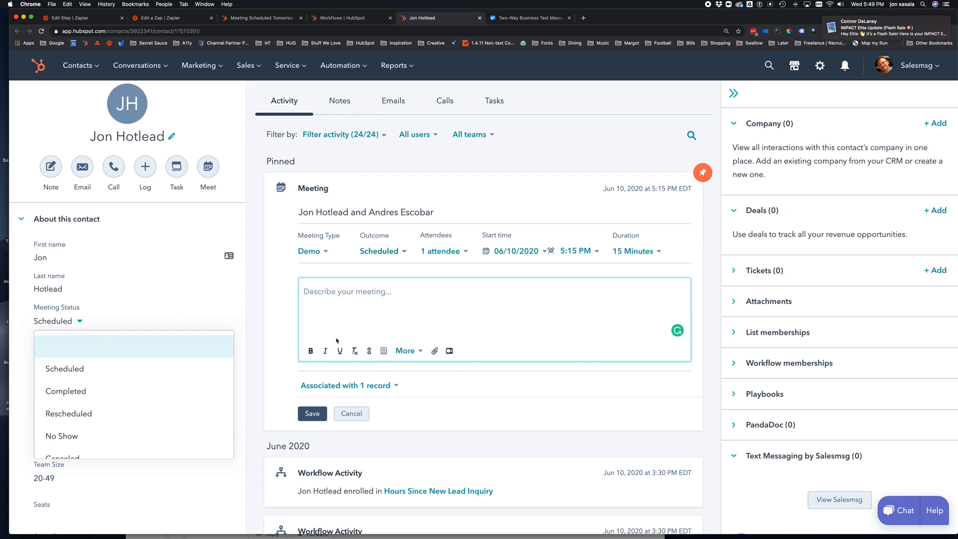
click(288, 292)
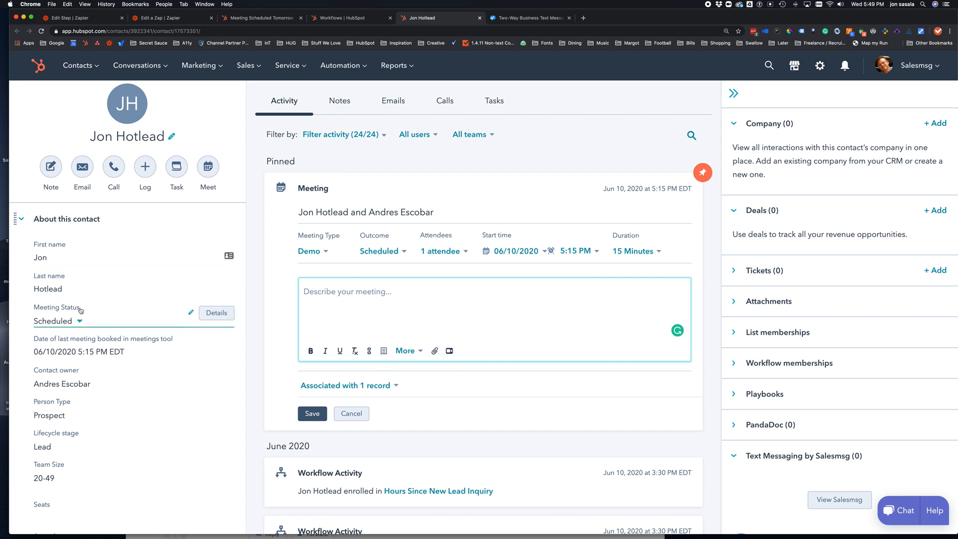
Step: Open the "Map Meeting Status to Contact Record - Scheduled" workflow and examine its enrollment trigger and re-enrollment settings
click(327, 22)
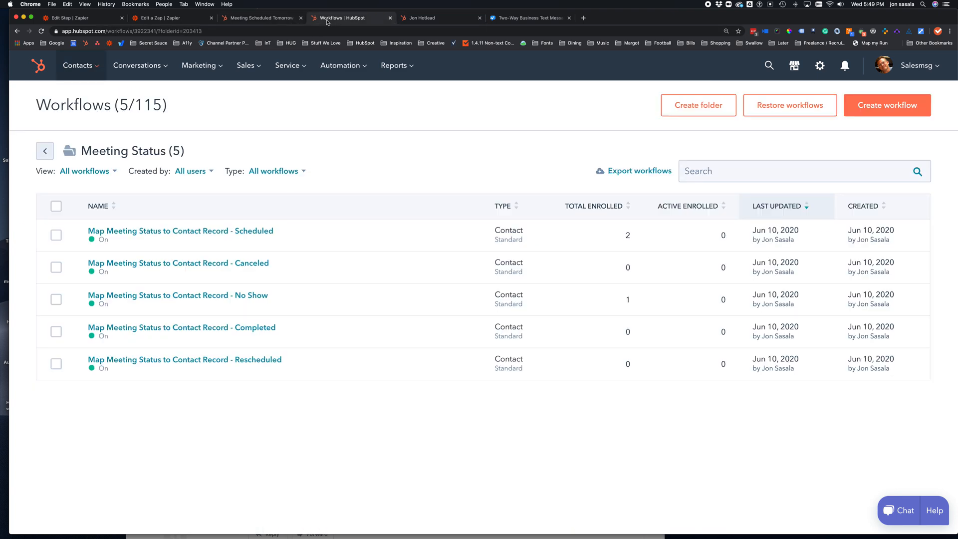
click(251, 232)
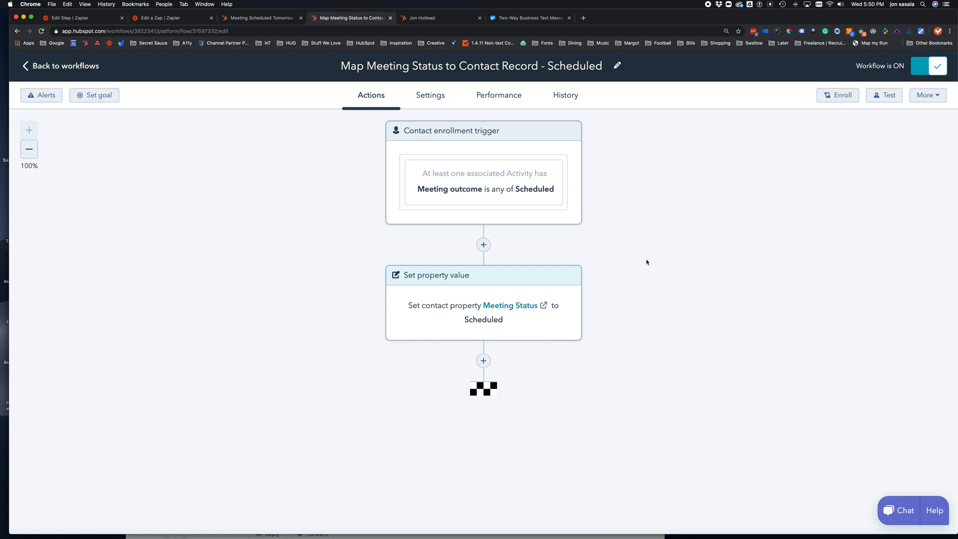
click(515, 202)
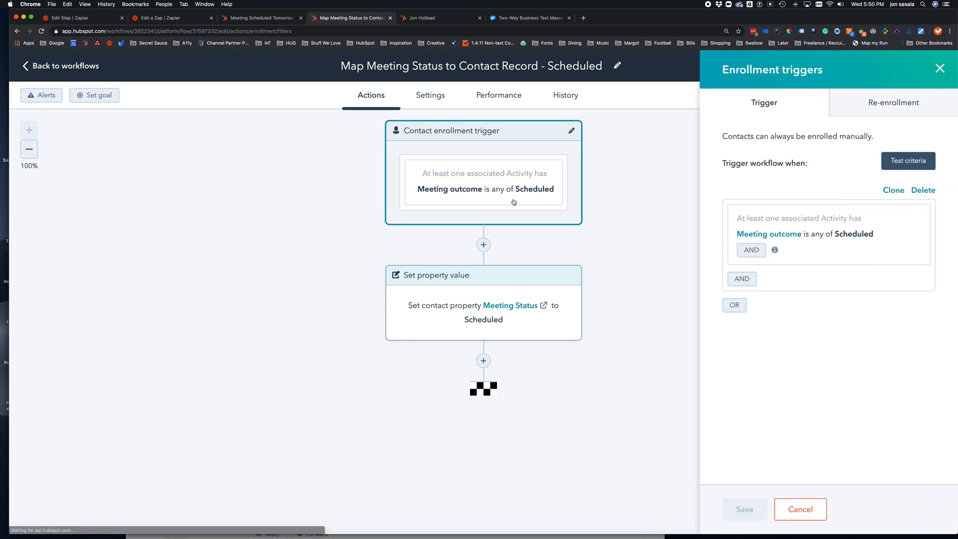
click(871, 105)
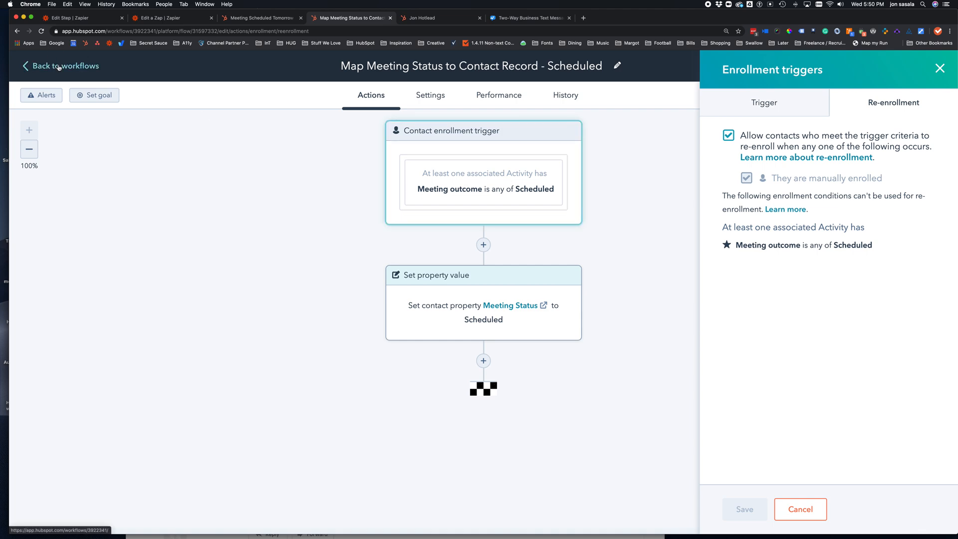
Step: Recheck the active list's meeting-date filter in HubSpot and switch to the "Send SMS Reminder 30 Minutes Before Meeting" Zap in Zapier
click(252, 20)
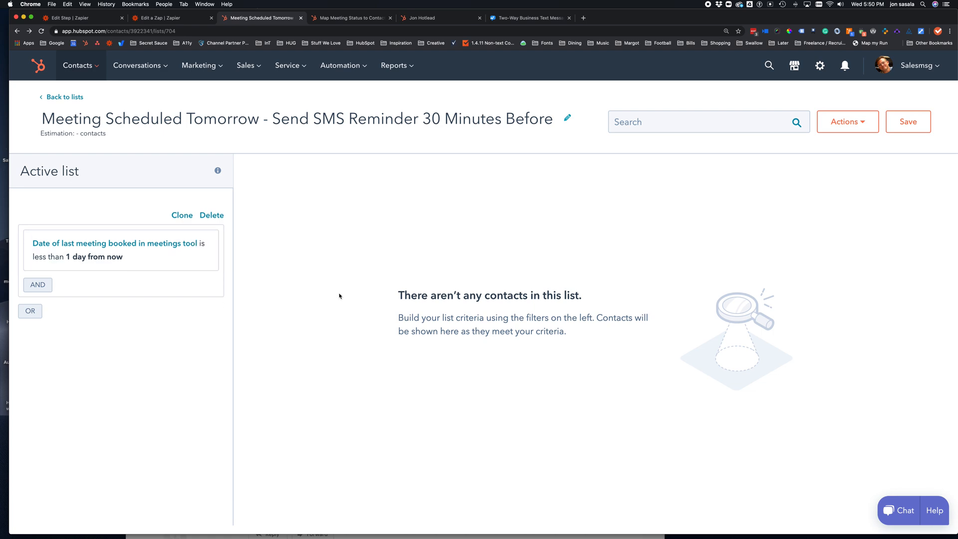
click(99, 22)
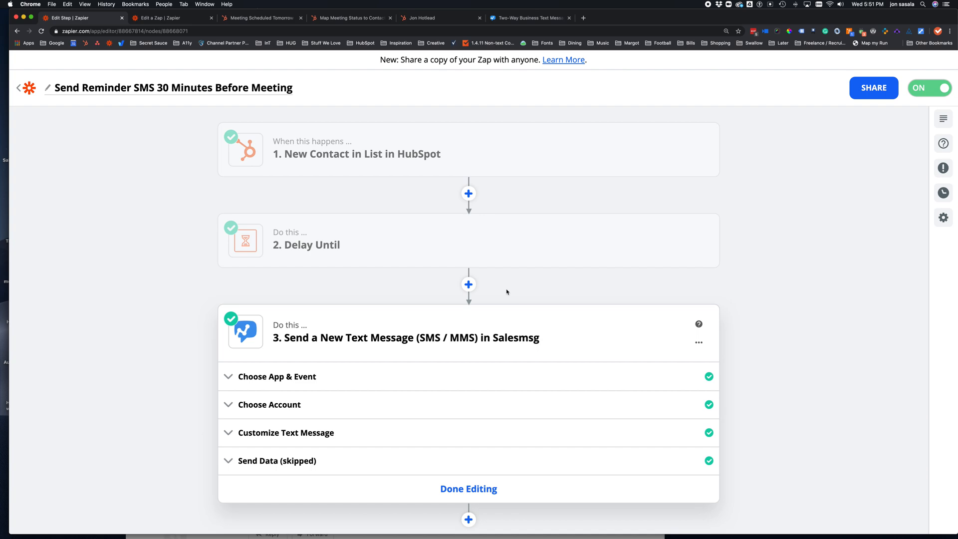
click(173, 19)
mouse_move(460, 155)
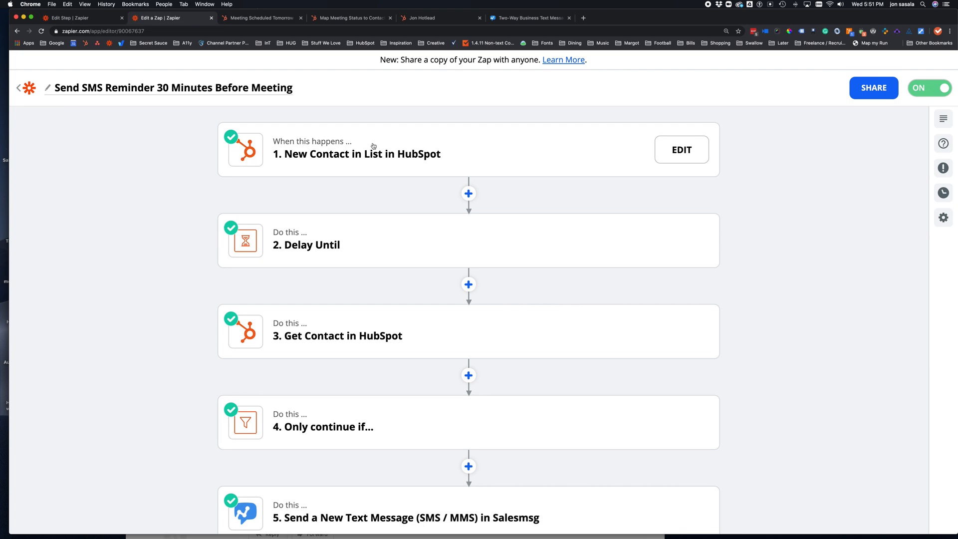
Step: Review the Customize Time settings in this Zap's Delay Until step, including how dates in the past are handled
click(282, 247)
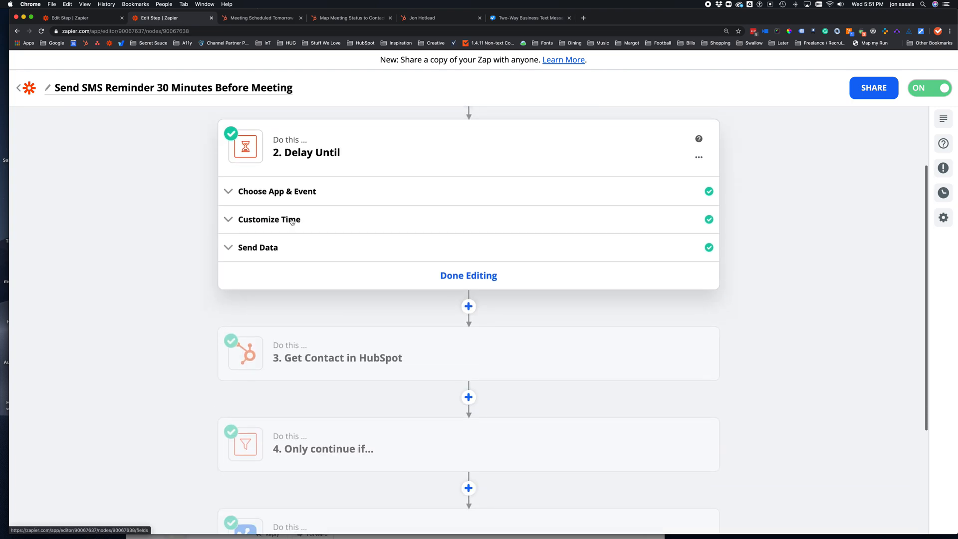
click(290, 222)
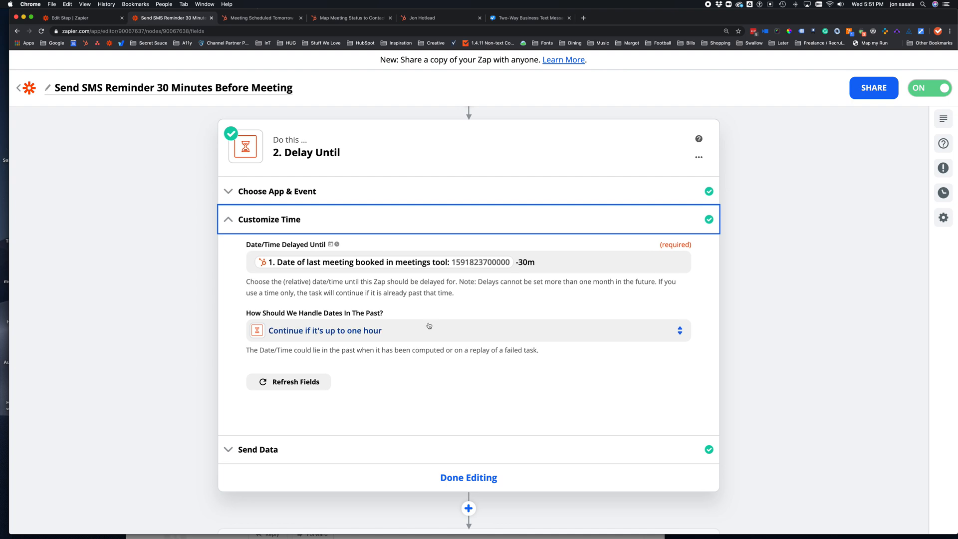
scroll(417, 329, down, 3)
scroll(417, 328, down, 2)
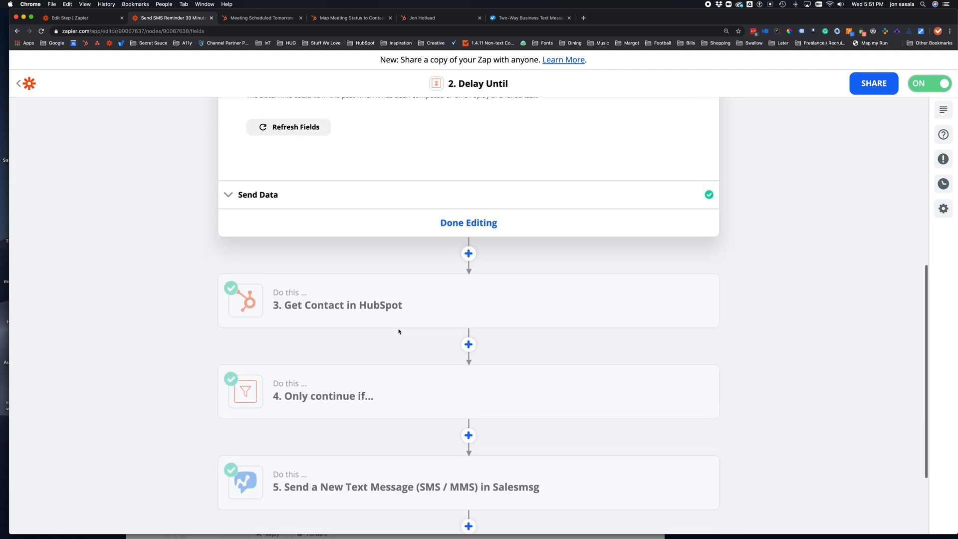
Step: Open the Get Contact in HubSpot step and examine the contact ID and properties to retrieve under Customize Contact
click(327, 310)
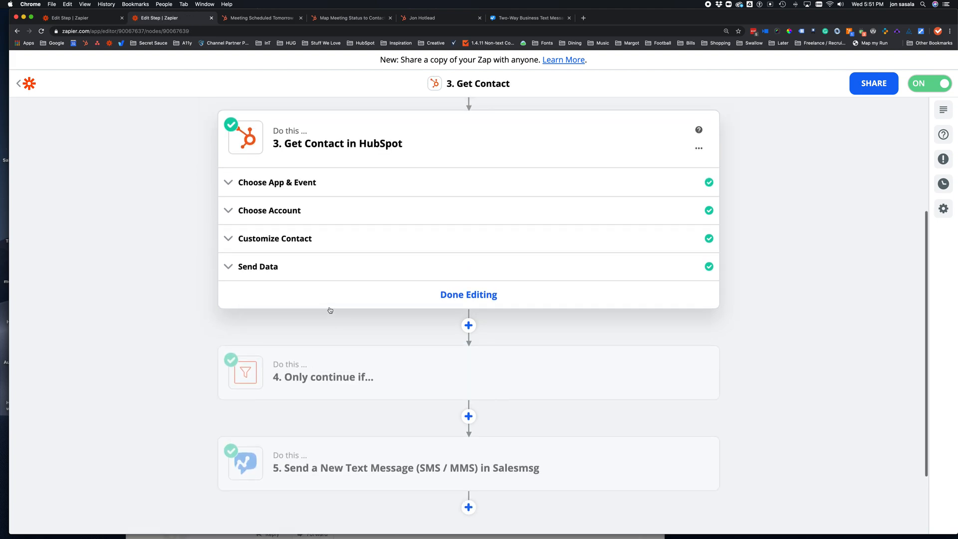
right_click(291, 244)
click(280, 243)
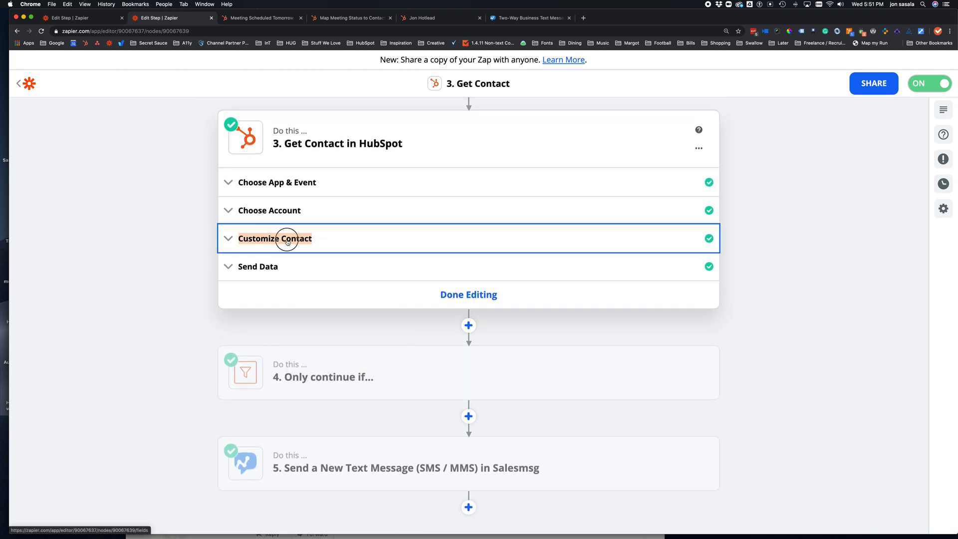
click(280, 241)
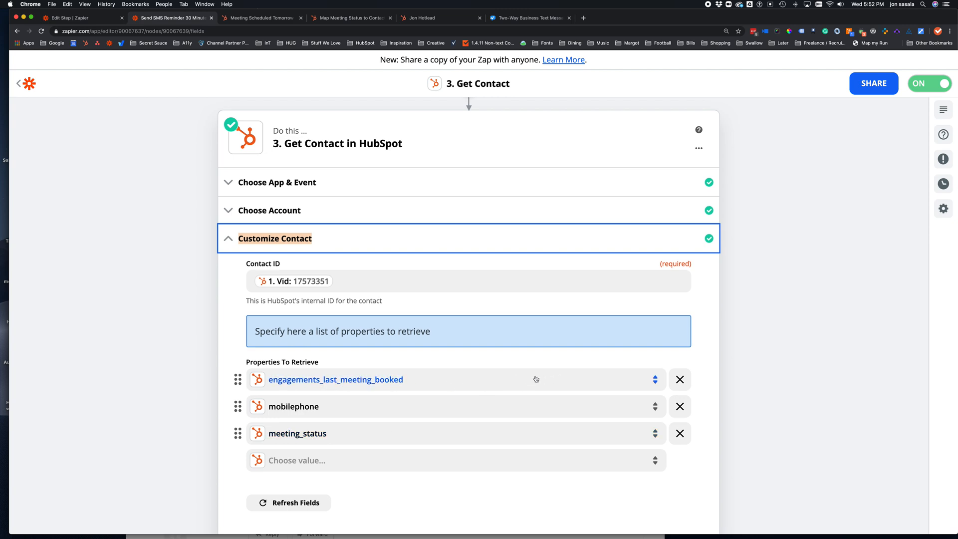
scroll(537, 379, down, 5)
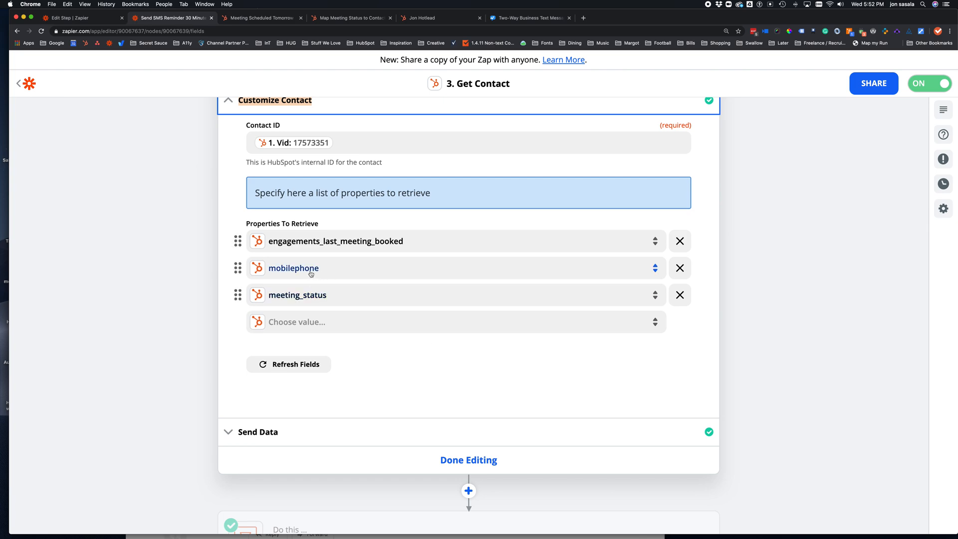
Step: Open the "Only continue if..." step and examine the meeting status and date/time conditions under Filter Setup & Testing
scroll(478, 318, up, 10)
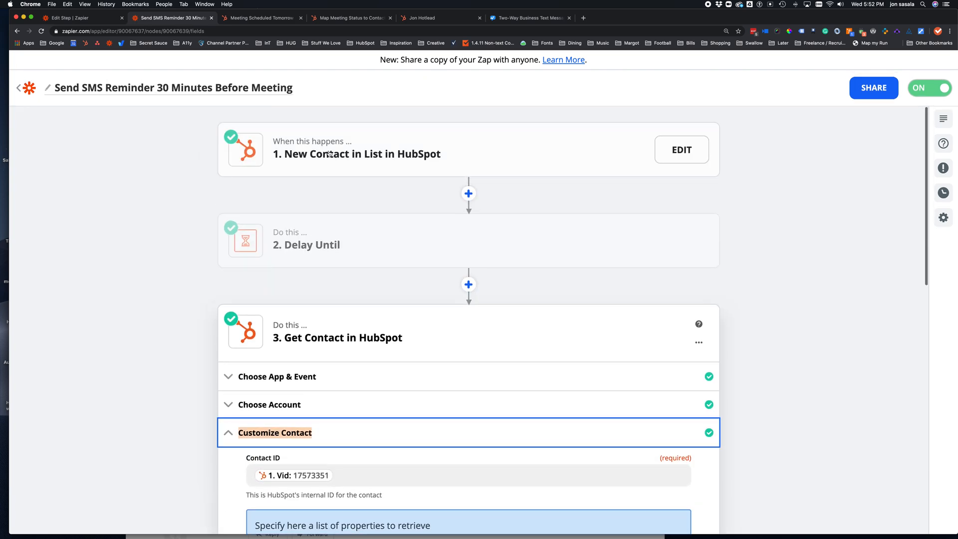
scroll(478, 318, down, 1)
scroll(479, 318, down, 10)
scroll(374, 257, up, 2)
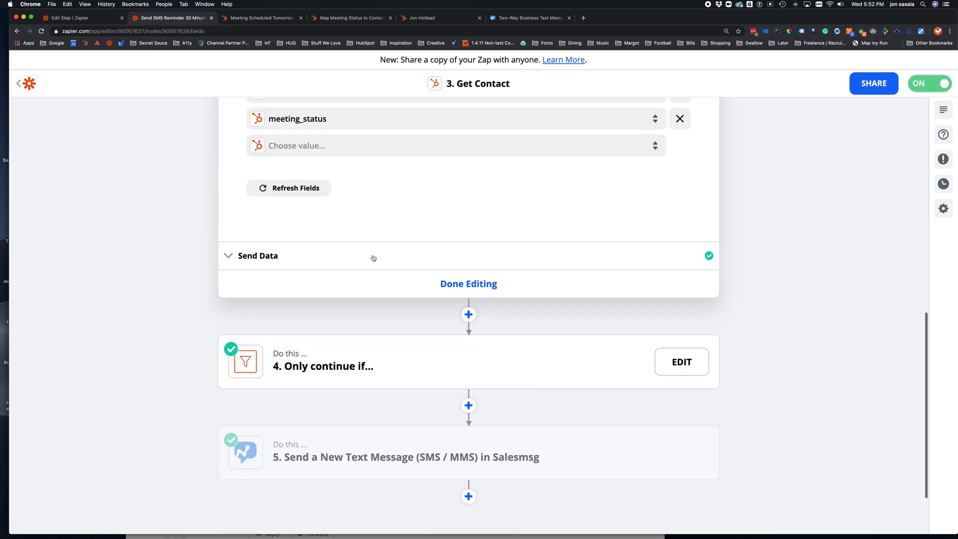
scroll(428, 338, down, 2)
click(359, 284)
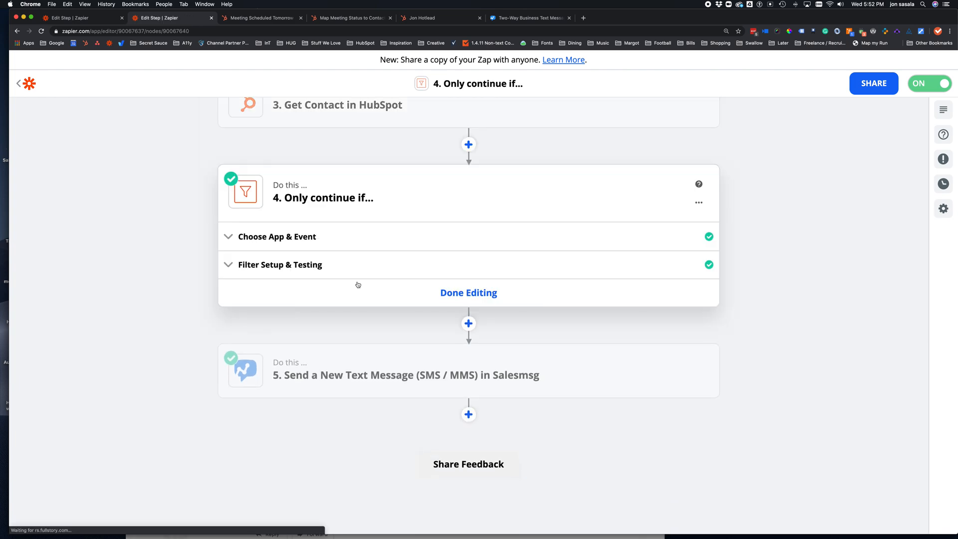
click(273, 268)
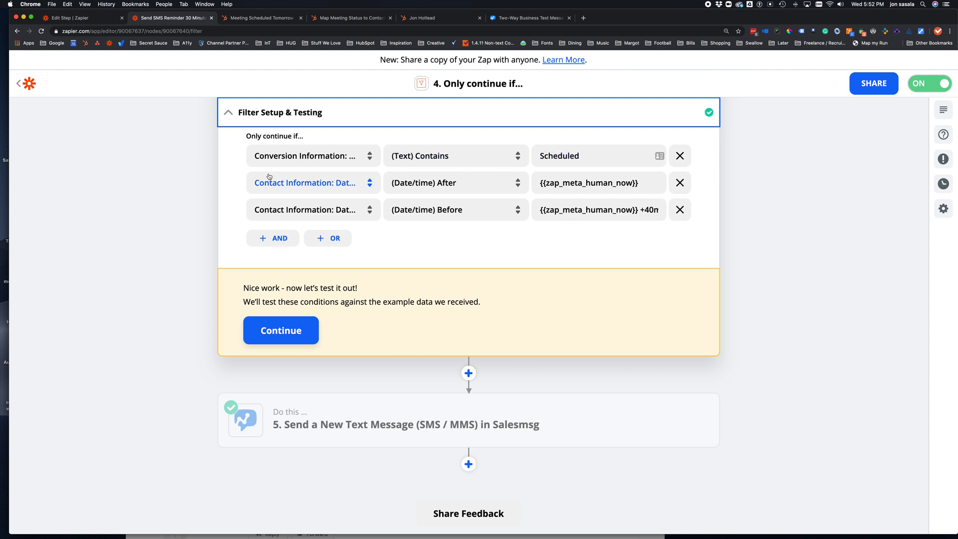
scroll(265, 184, up, 2)
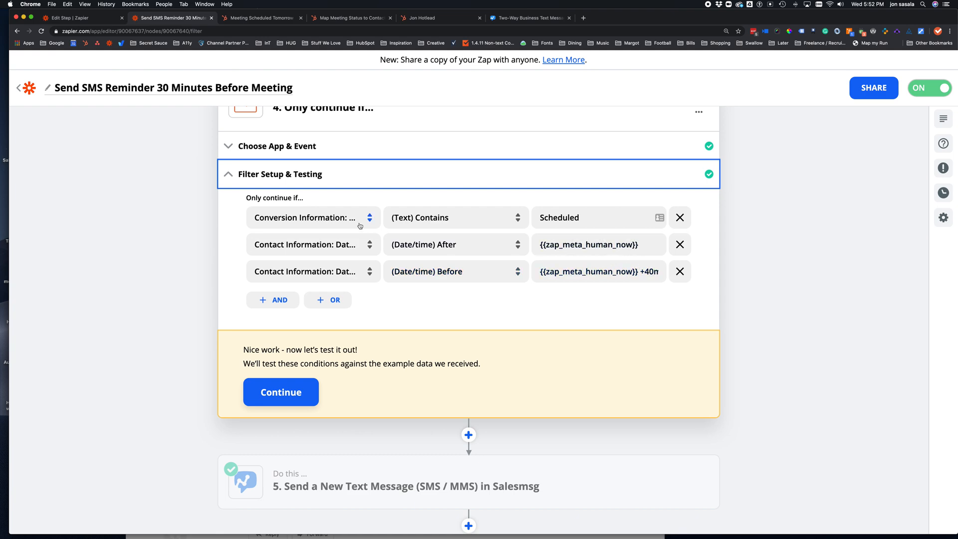
scroll(427, 404, down, 1)
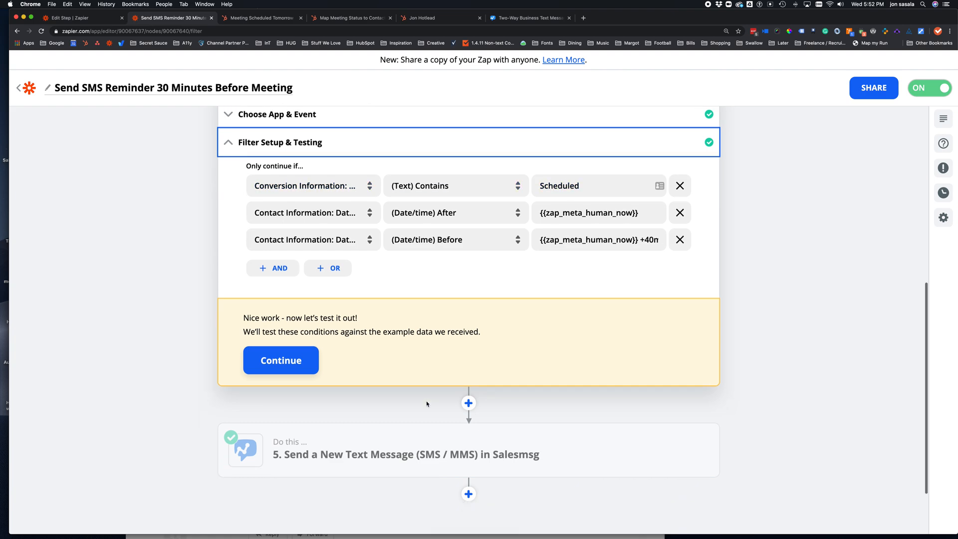
scroll(426, 404, down, 3)
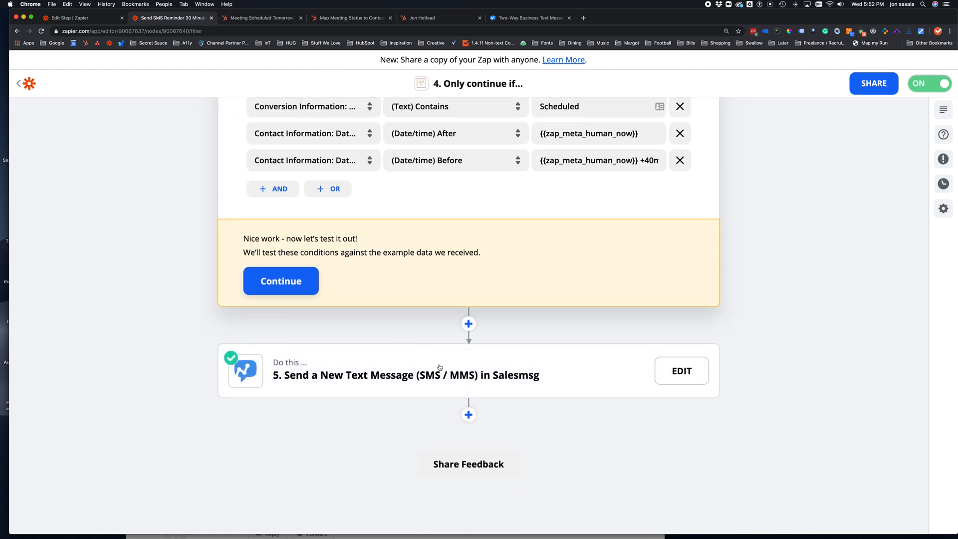
scroll(407, 369, up, 2)
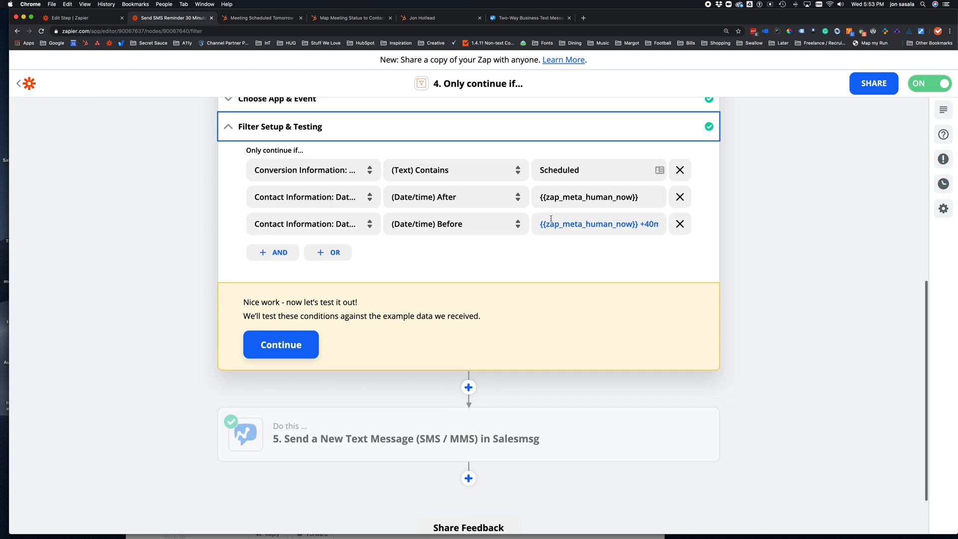
scroll(582, 338, up, 5)
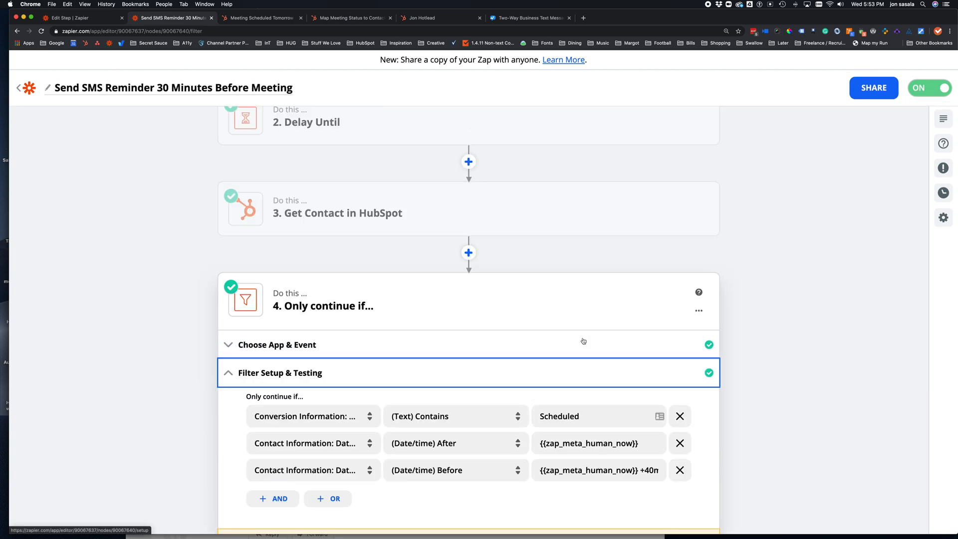